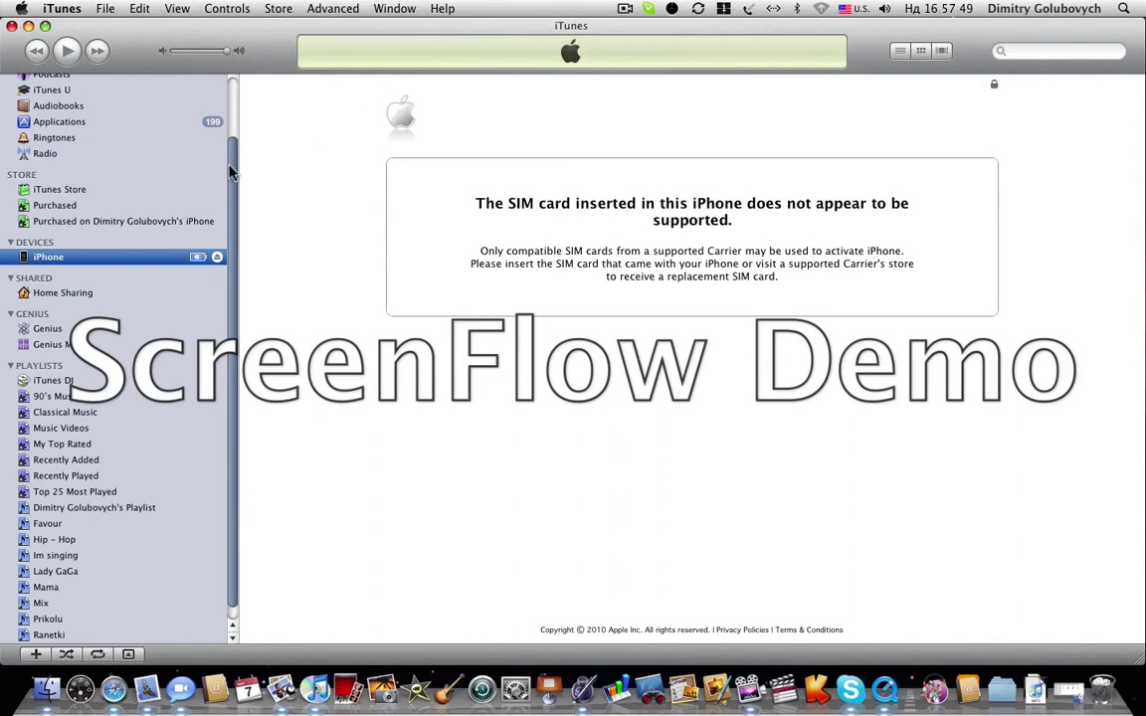
- Minimize the iTunes window showing the iPhone's unsupported SIM card message
{"action": "left_click", "coordinate": [232, 97]}
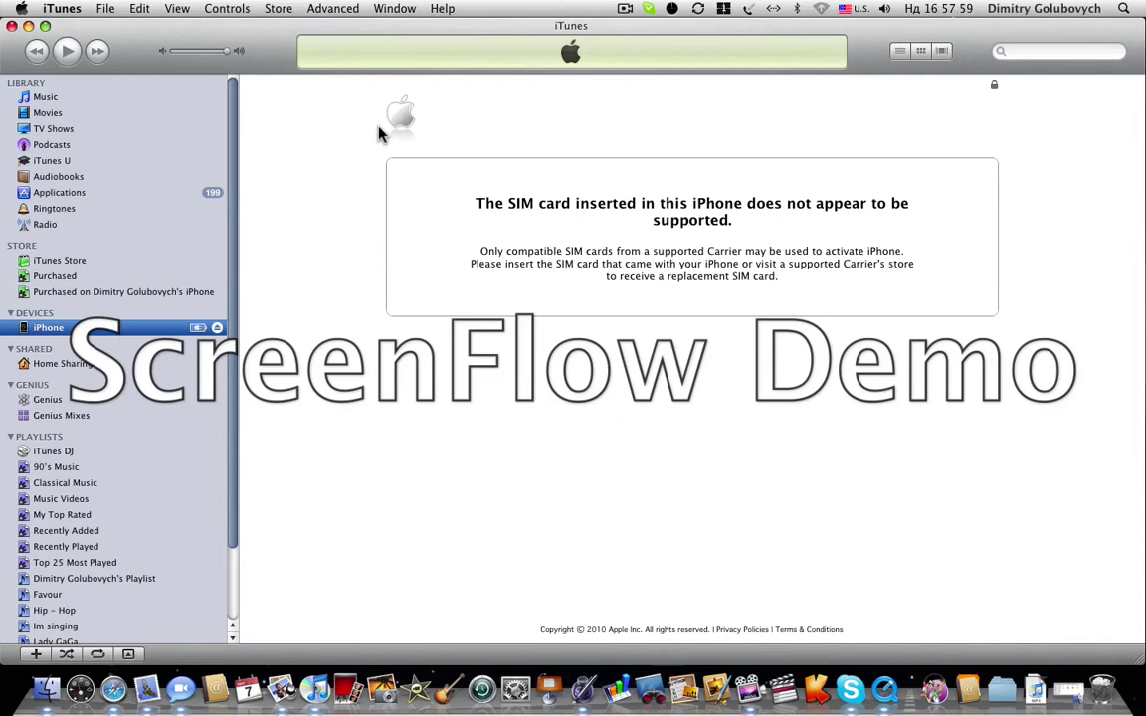
{"action": "left_click", "coordinate": [28, 26]}
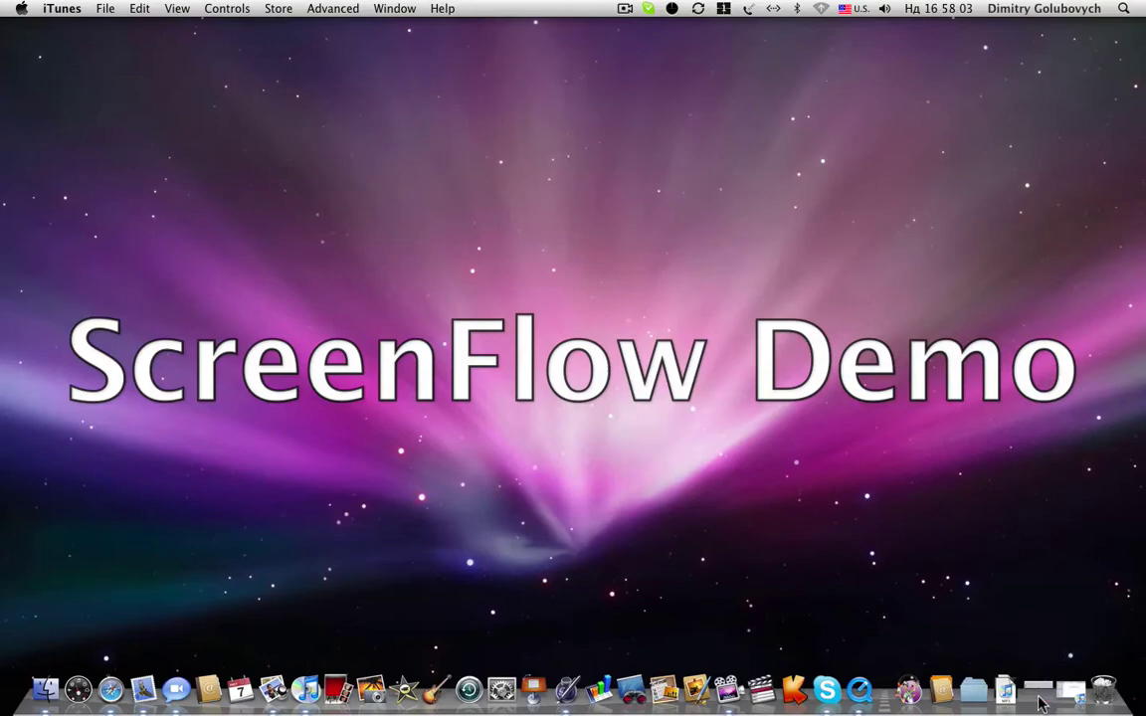
- Launch redsn0w 0.9.4 from the Jailbreak folder and position its welcome window
{"action": "left_click", "coordinate": [1040, 699]}
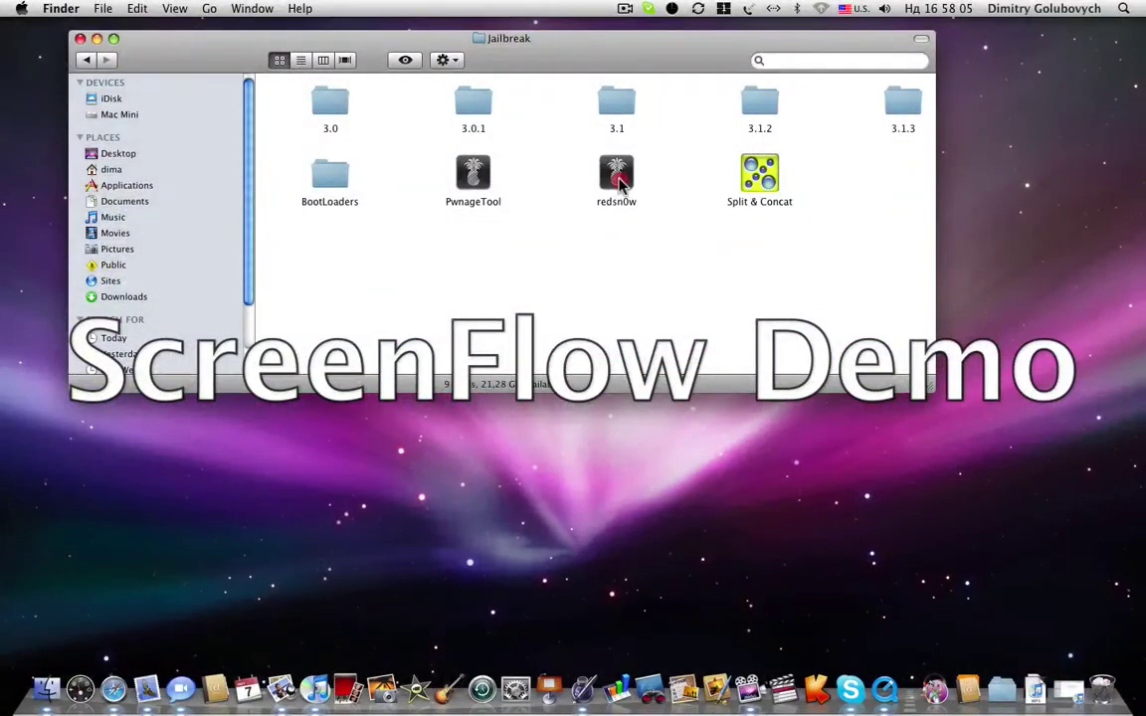
{"action": "double_click", "coordinate": [618, 182]}
{"action": "left_click_drag", "start_coordinate": [463, 165], "coordinate": [521, 246]}
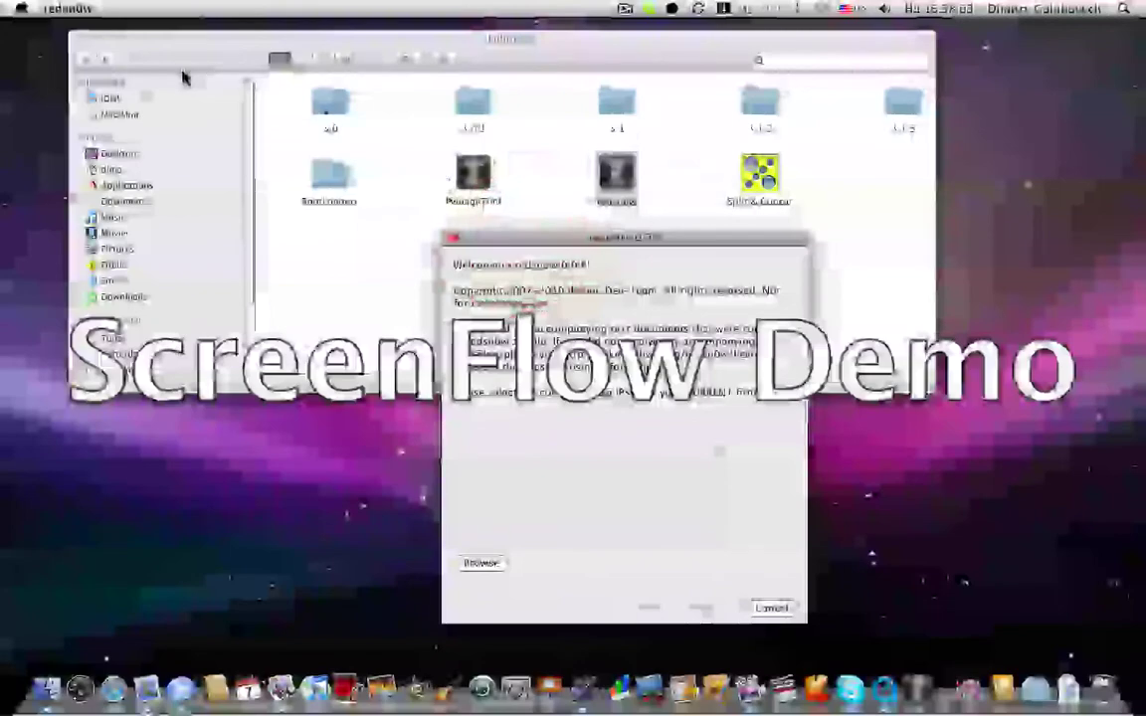
{"action": "left_click_drag", "start_coordinate": [569, 240], "coordinate": [487, 84]}
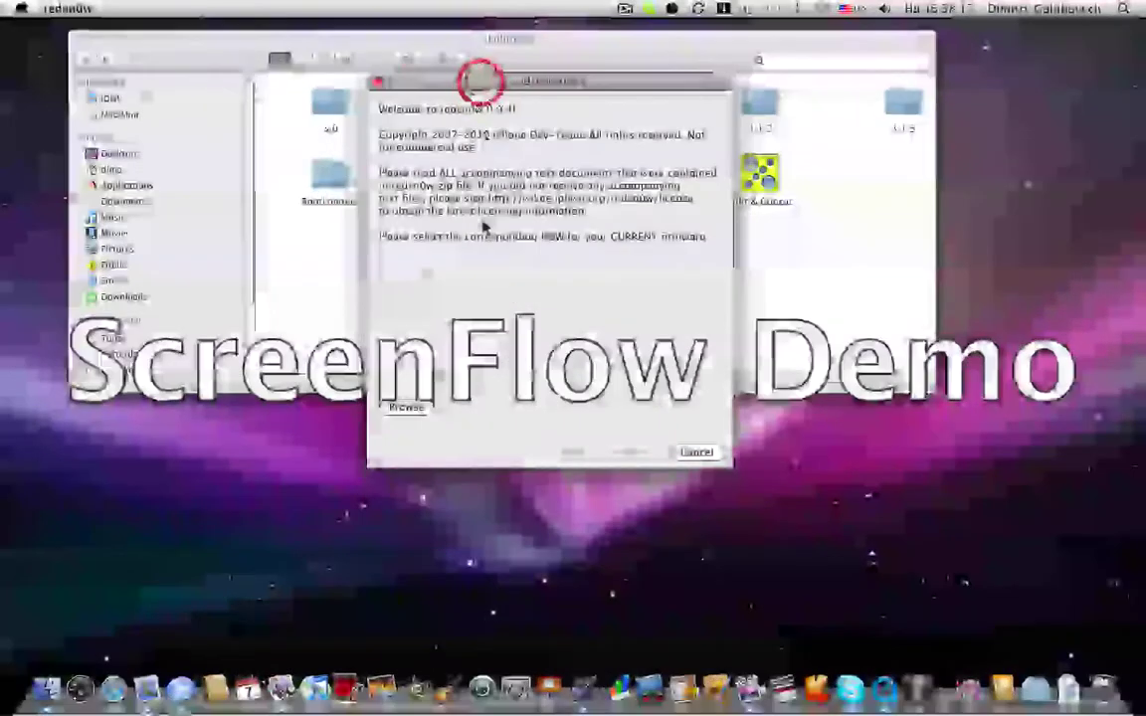
- Load iPhone1,1_3.1.2_7D11_Original.ipsw as the firmware so redsn0w identifies the IPSW
{"action": "left_click", "coordinate": [418, 411]}
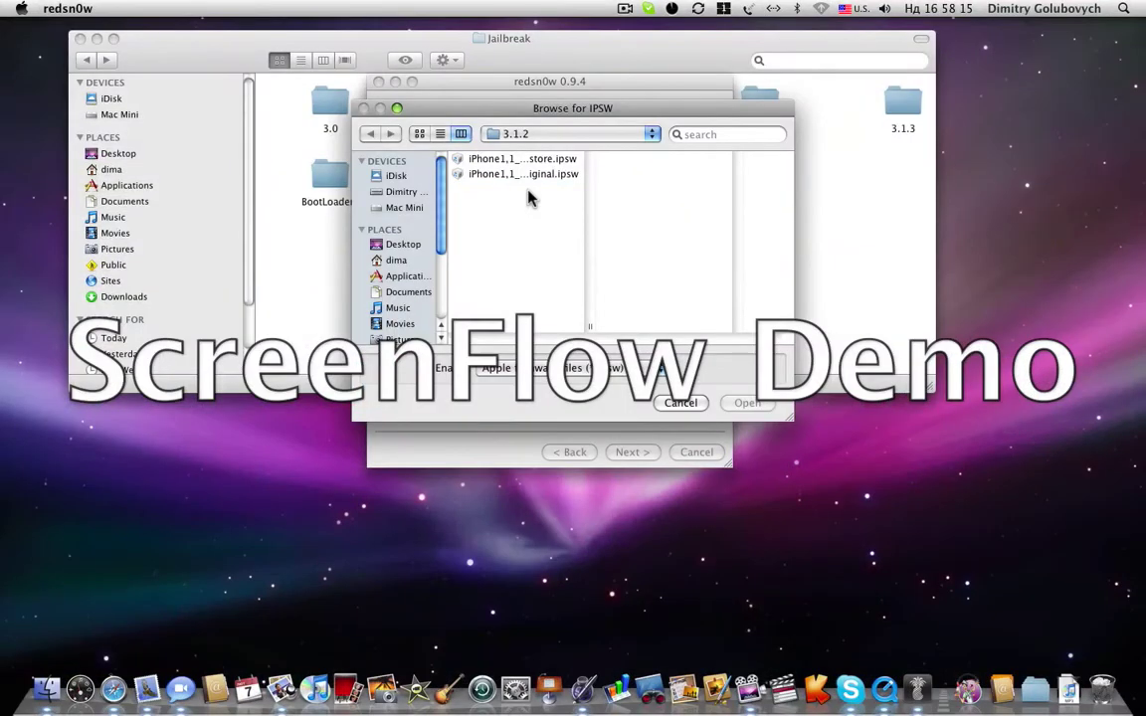
{"action": "left_click", "coordinate": [791, 422]}
{"action": "left_click_drag", "start_coordinate": [791, 422], "coordinate": [977, 416]}
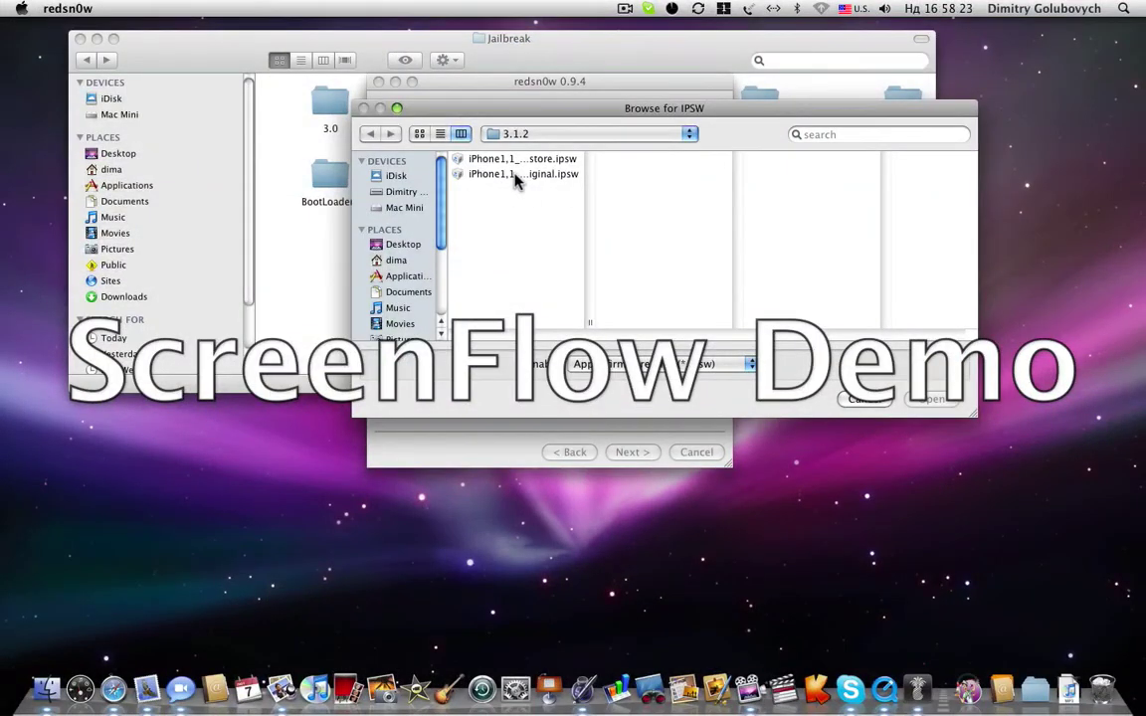
{"action": "left_click", "coordinate": [524, 177]}
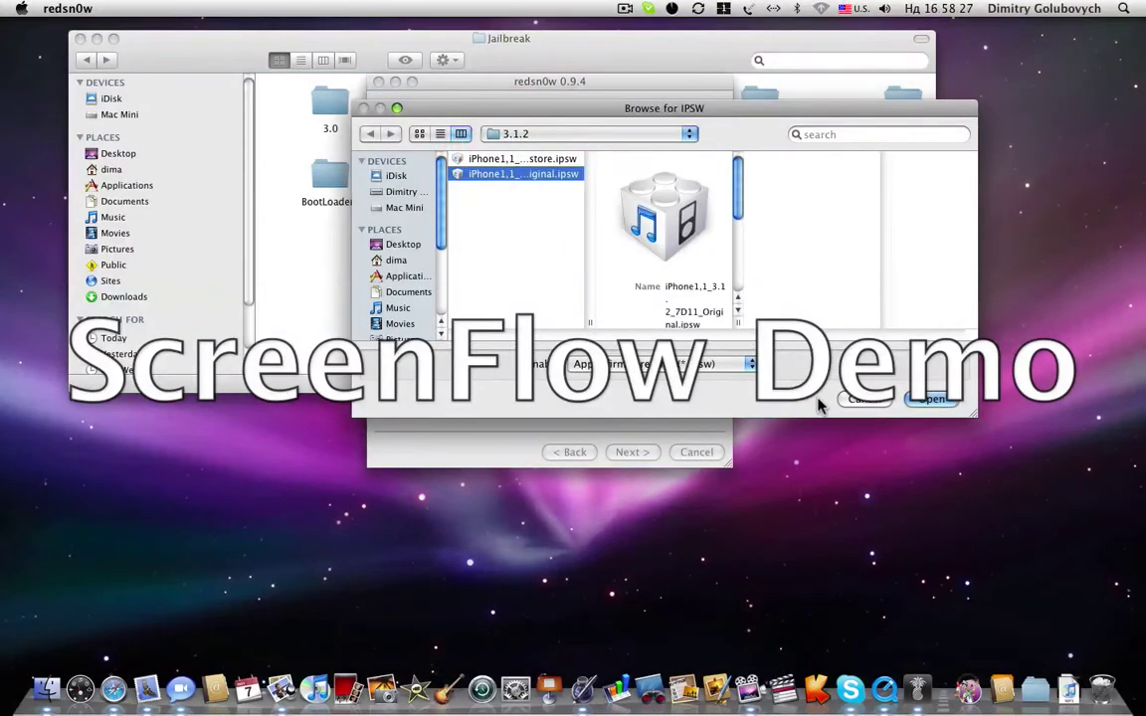
{"action": "left_click", "coordinate": [932, 400]}
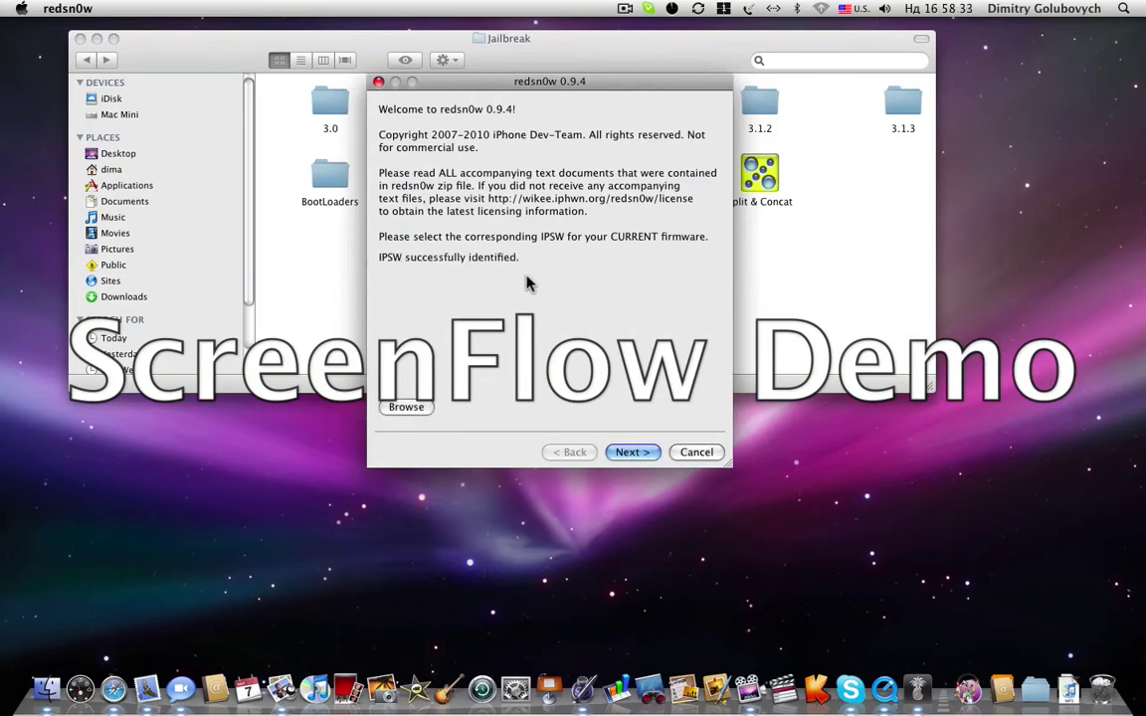
- Wait for the jailbreak data, leave Install Cydia checked, and move past the options page
{"action": "left_click", "coordinate": [635, 453]}
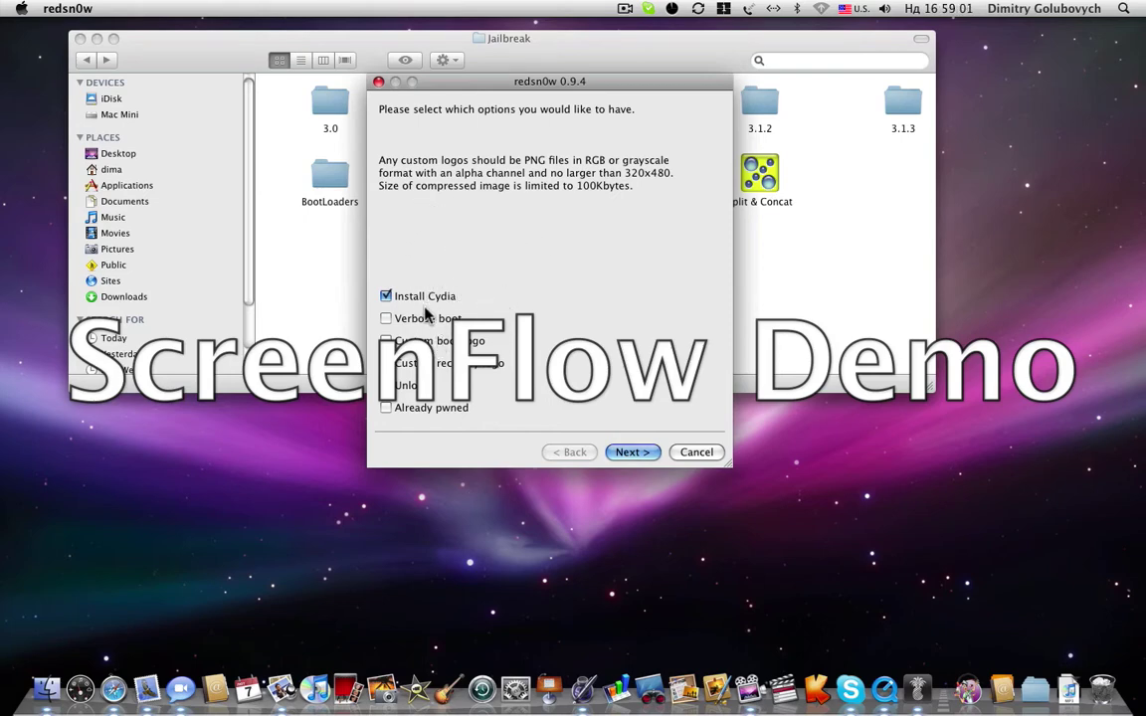
{"action": "left_click", "coordinate": [387, 296]}
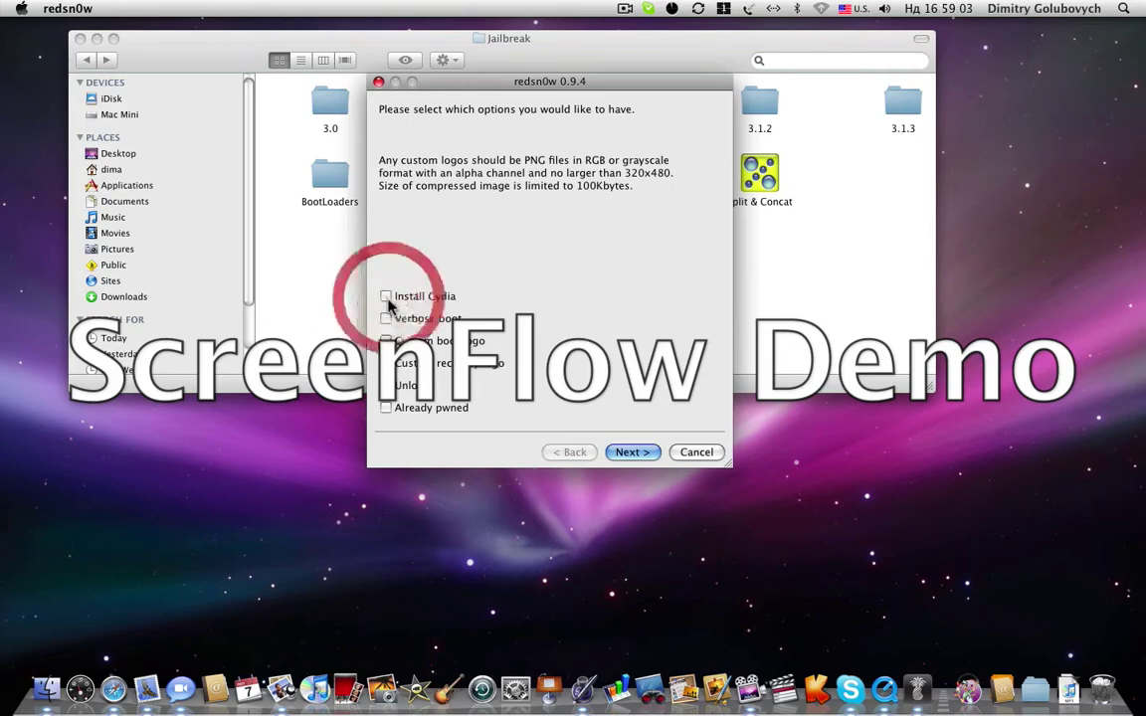
{"action": "left_click", "coordinate": [387, 296]}
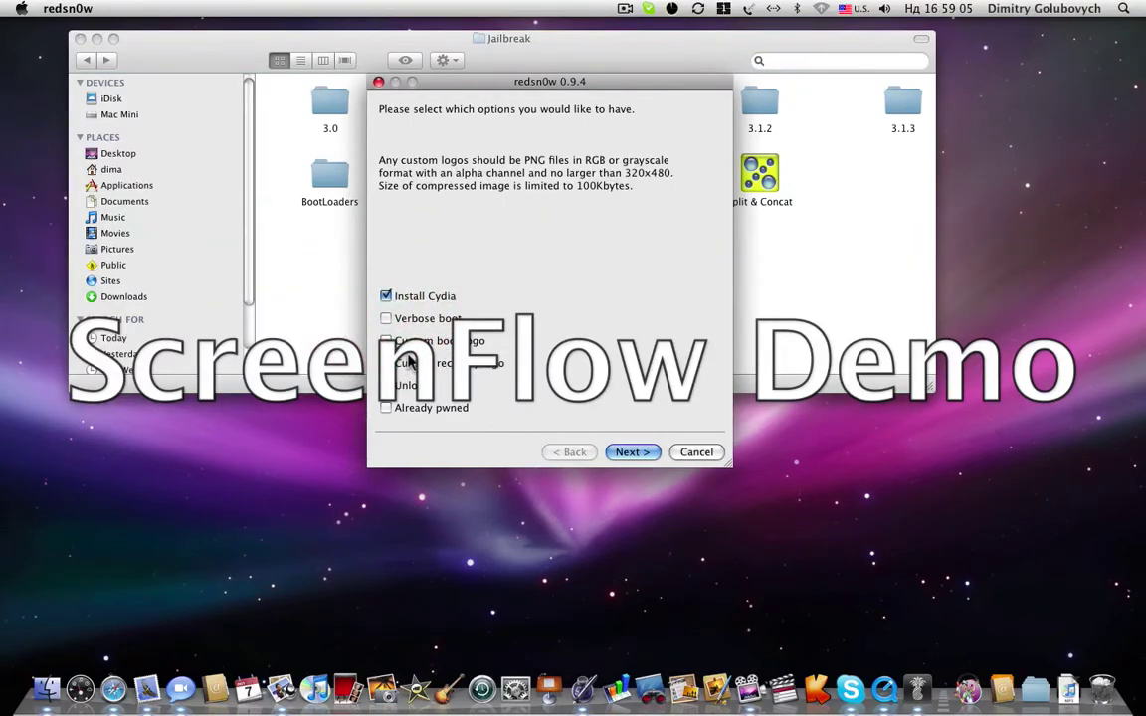
{"action": "left_click", "coordinate": [351, 346]}
- Advance to the bootloader file page and bring the redsn0w window back to the front
{"action": "left_click", "coordinate": [637, 454]}
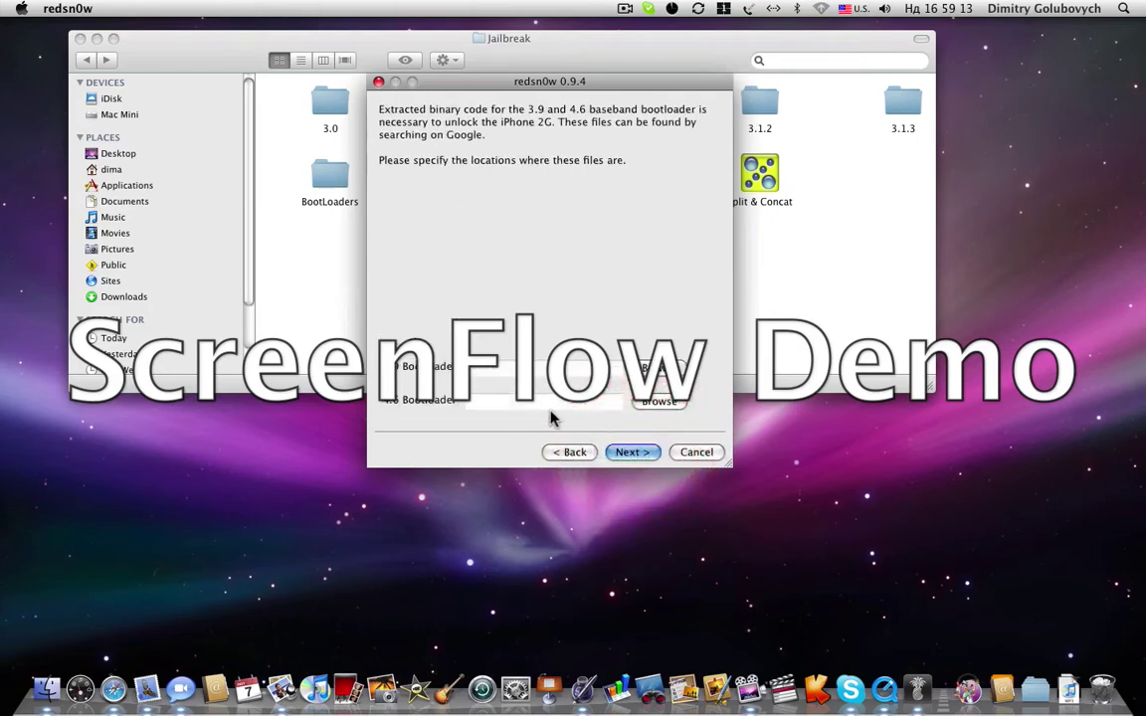
{"action": "left_click_drag", "start_coordinate": [502, 82], "coordinate": [529, 121]}
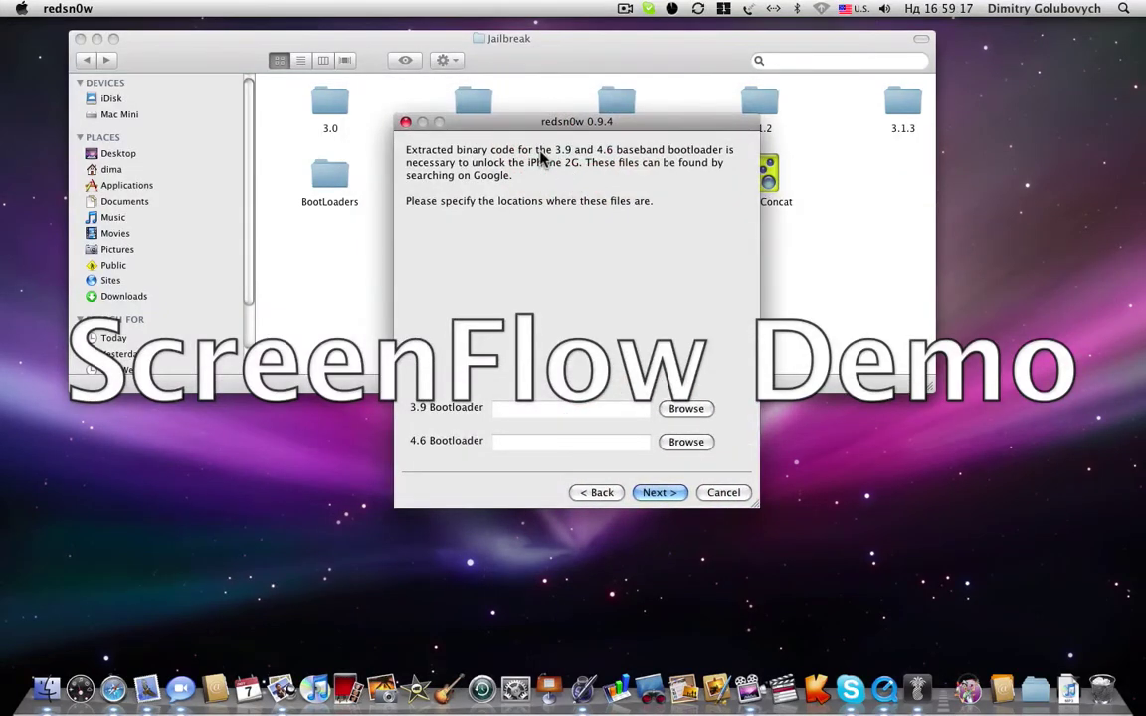
{"action": "left_click_drag", "start_coordinate": [488, 132], "coordinate": [631, 36]}
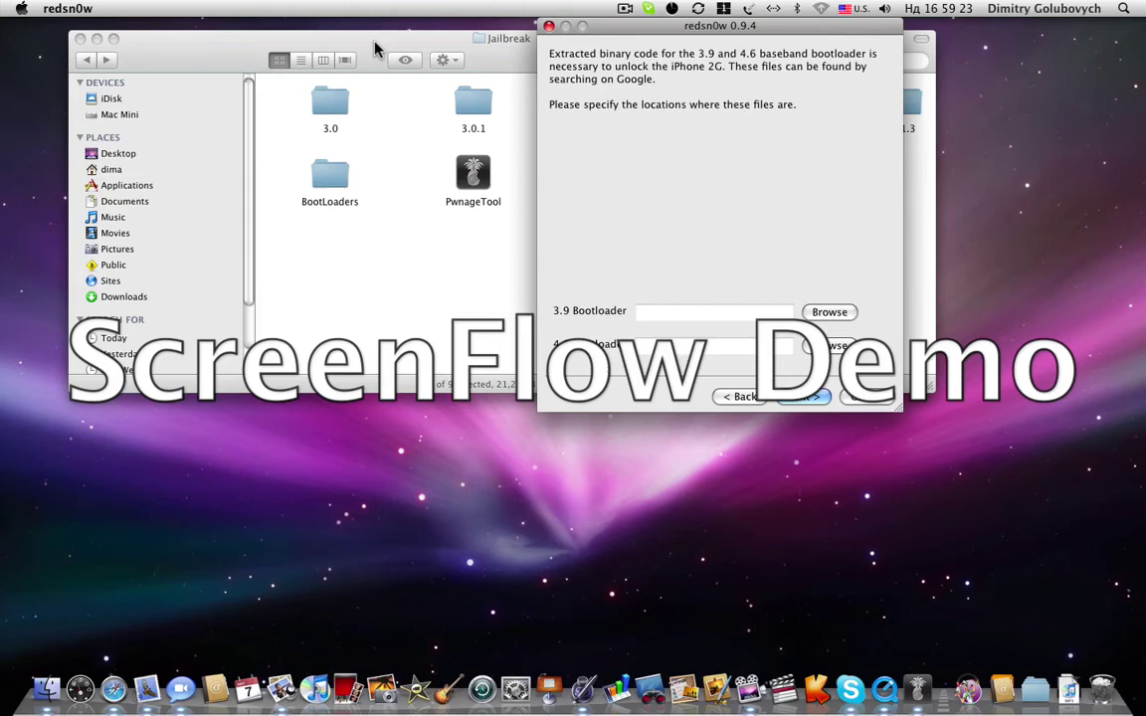
{"action": "left_click_drag", "start_coordinate": [376, 48], "coordinate": [321, 35]}
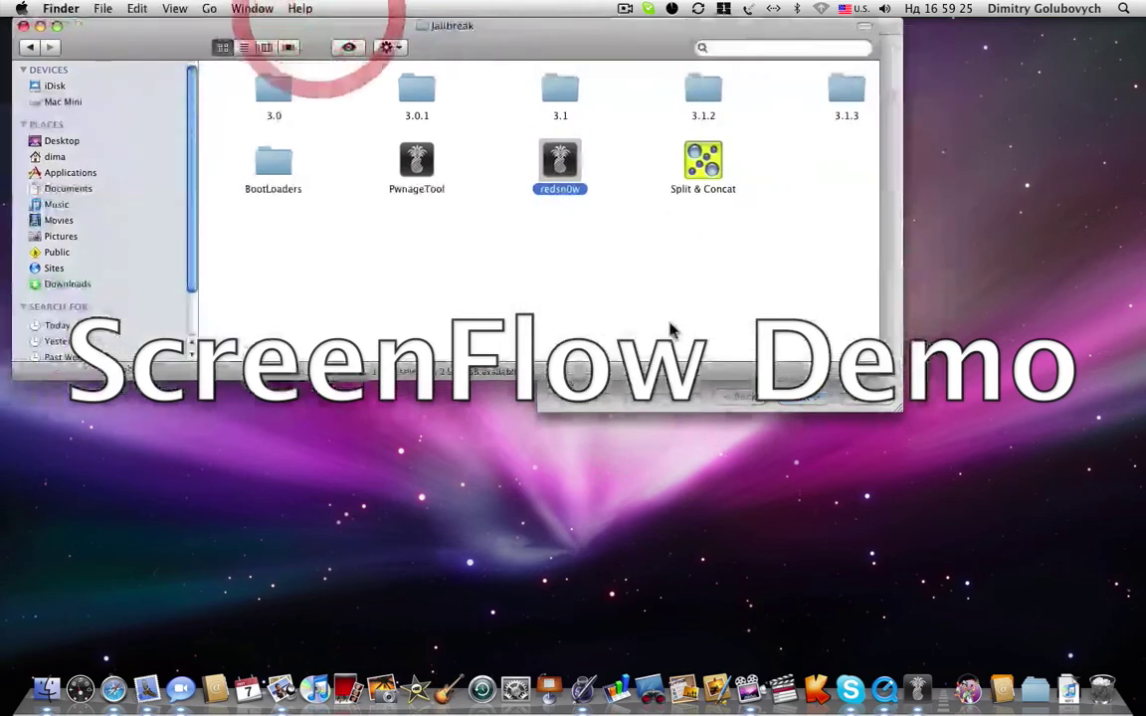
{"action": "left_click", "coordinate": [647, 396]}
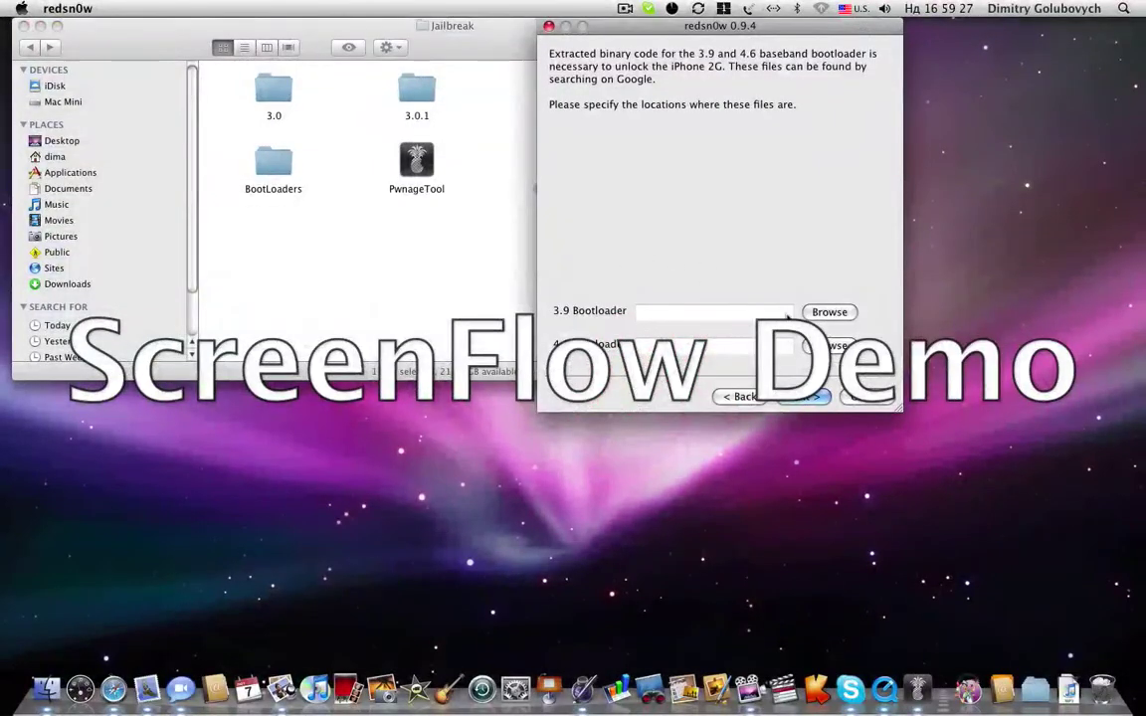
- Set Documents/…/Jailbreak/BootLoaders/BL-39.bin as the 3.9 bootloader
{"action": "left_click", "coordinate": [828, 313]}
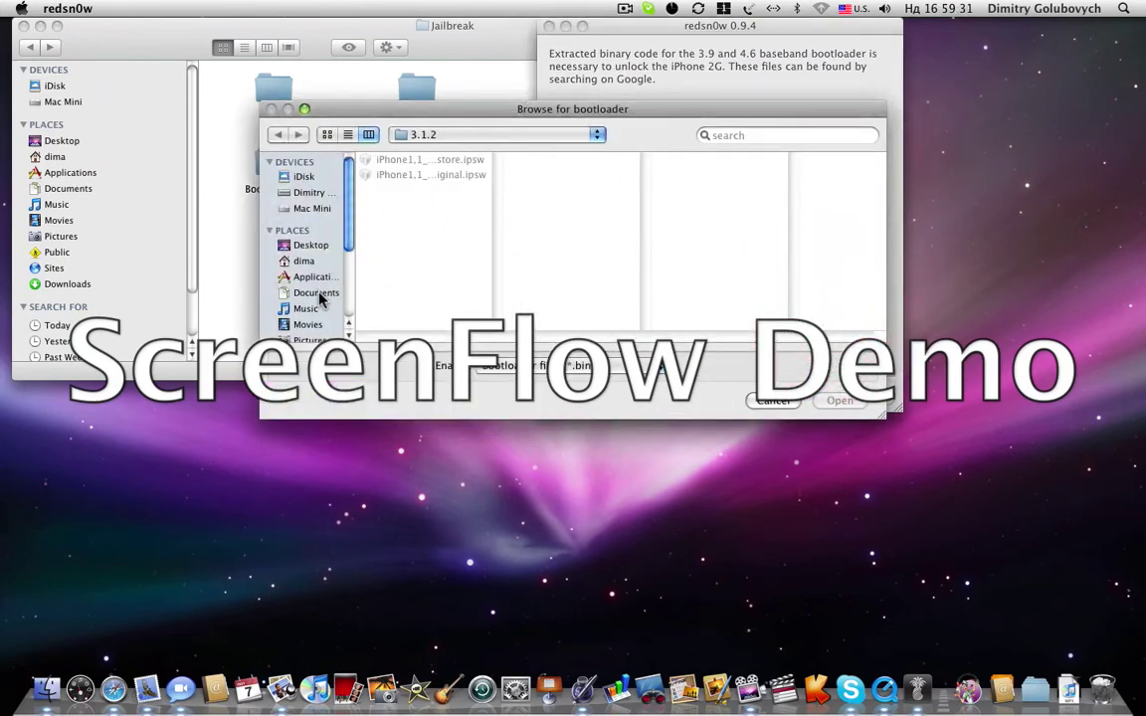
{"action": "left_click", "coordinate": [317, 293]}
{"action": "left_click", "coordinate": [388, 174]}
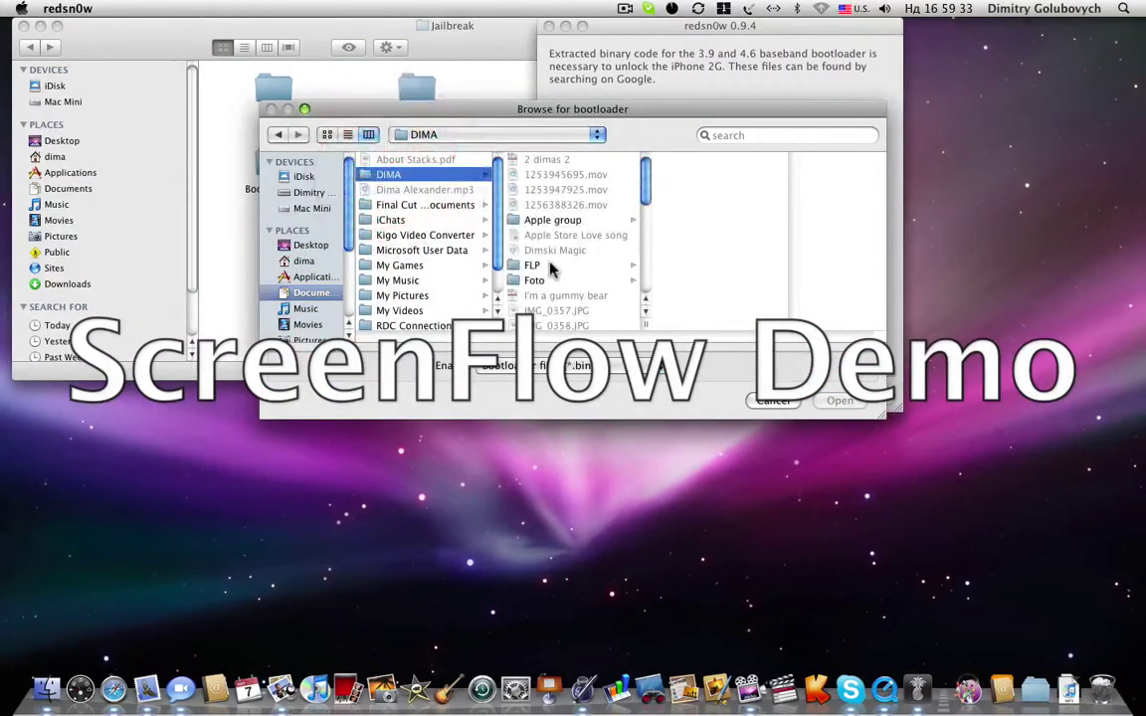
{"action": "scroll", "coordinate": [552, 270], "scroll_direction": "down", "scroll_amount": 5}
{"action": "left_click", "coordinate": [560, 207]}
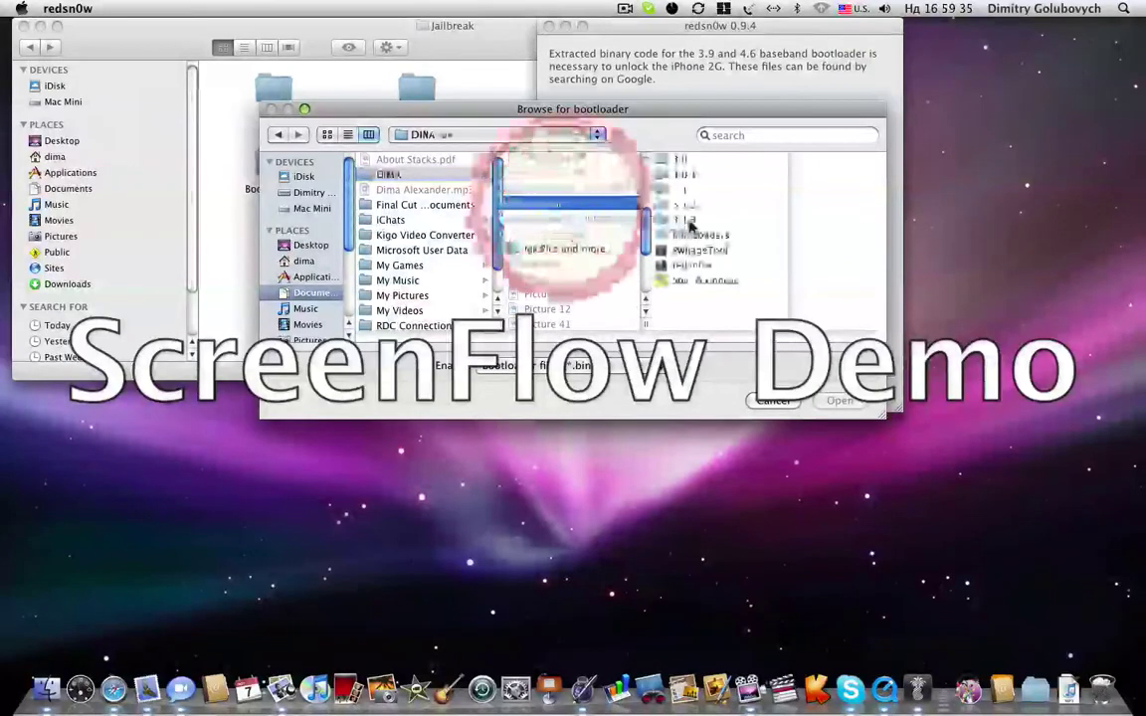
{"action": "left_click", "coordinate": [701, 234]}
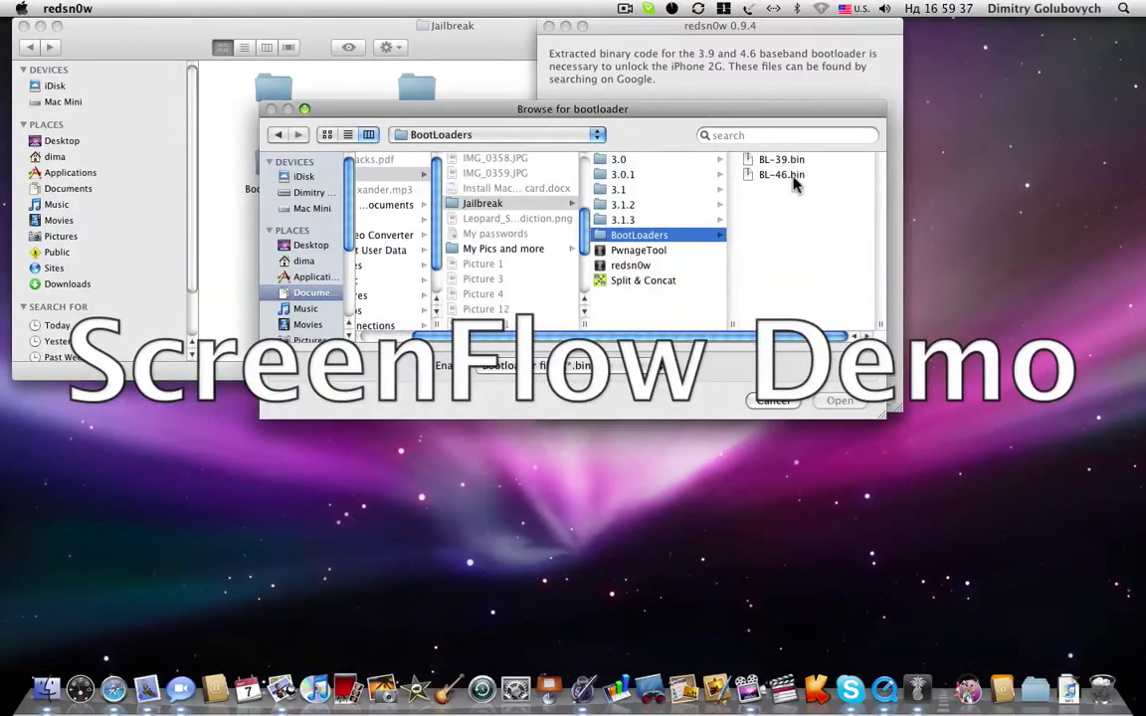
{"action": "left_click", "coordinate": [781, 159]}
{"action": "left_click", "coordinate": [839, 399]}
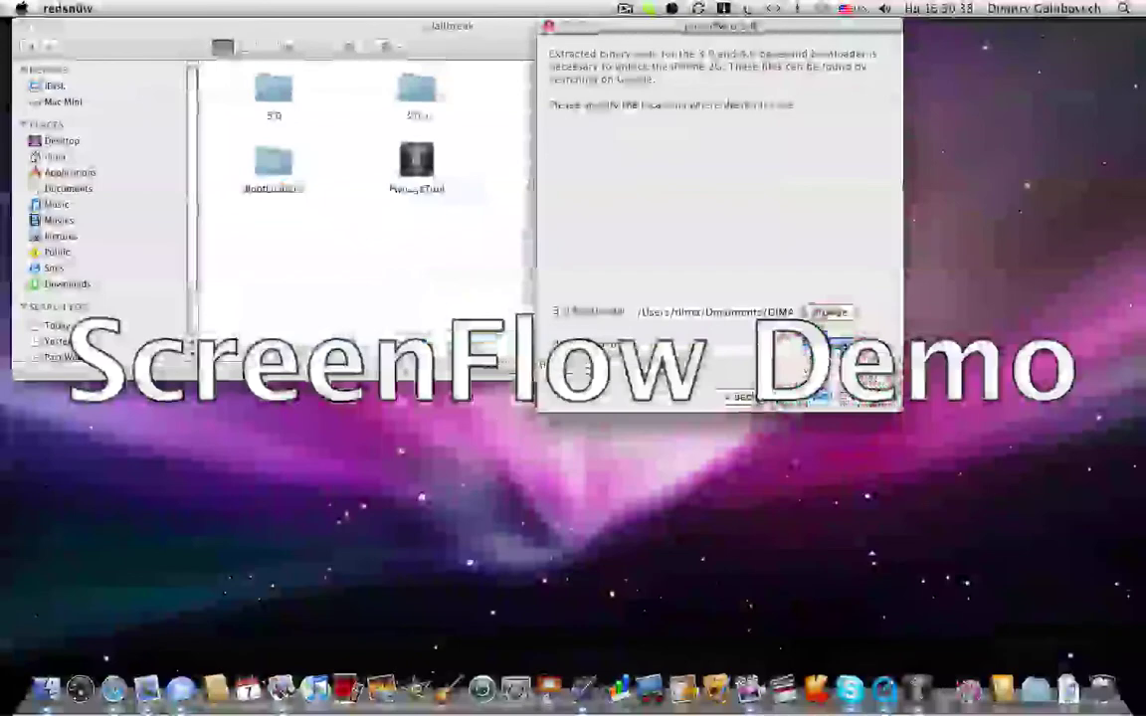
- Set BL-46.bin as the 4.6 bootloader and continue to the power-off instructions
{"action": "left_click", "coordinate": [835, 346]}
{"action": "left_click", "coordinate": [818, 187]}
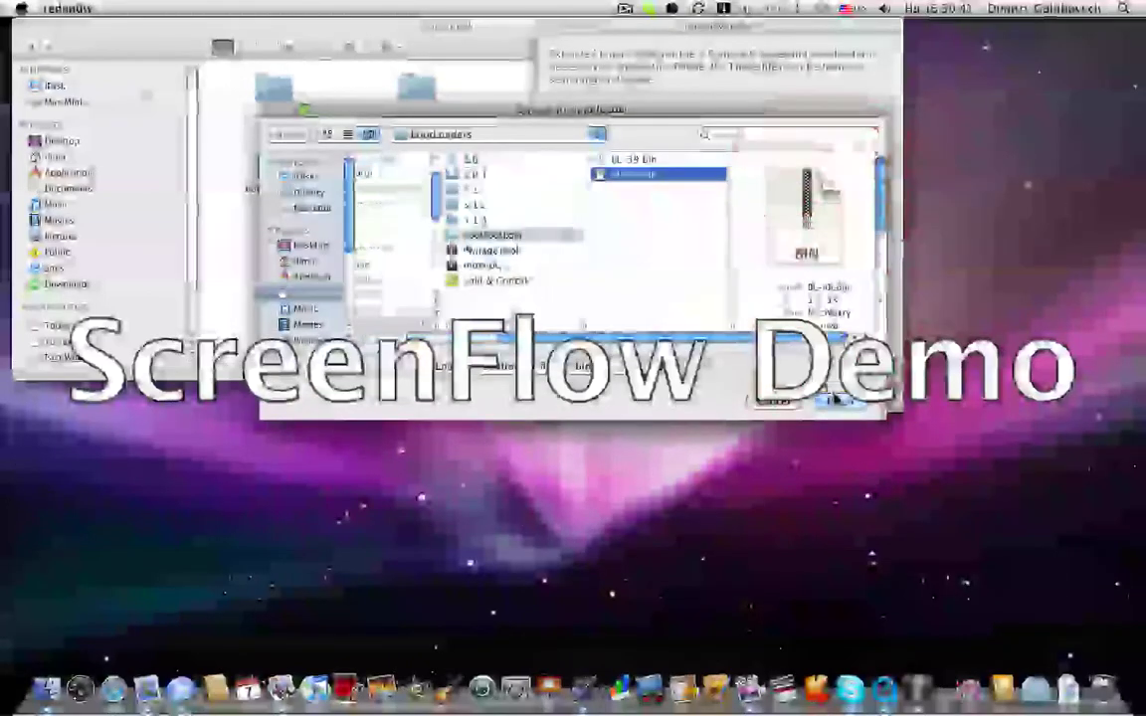
{"action": "left_click", "coordinate": [838, 400]}
{"action": "left_click", "coordinate": [815, 398]}
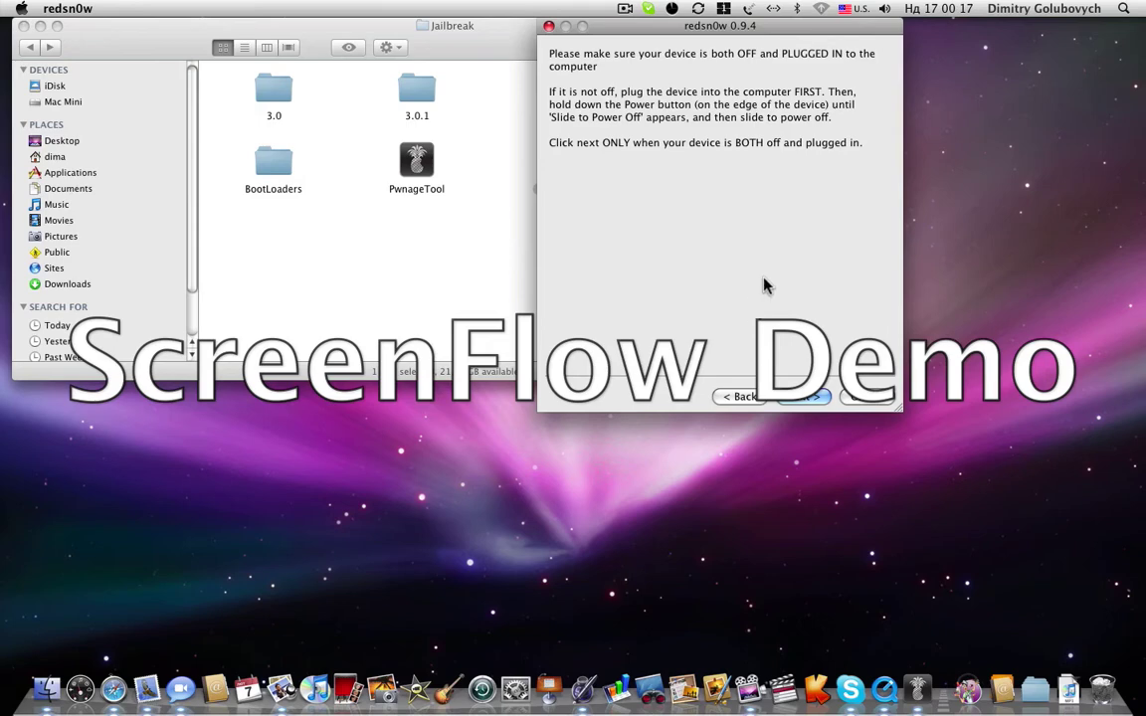
- Run the jailbreak with the iPhone off and plugged in, then close redsn0w at Done!
{"action": "left_click", "coordinate": [809, 397]}
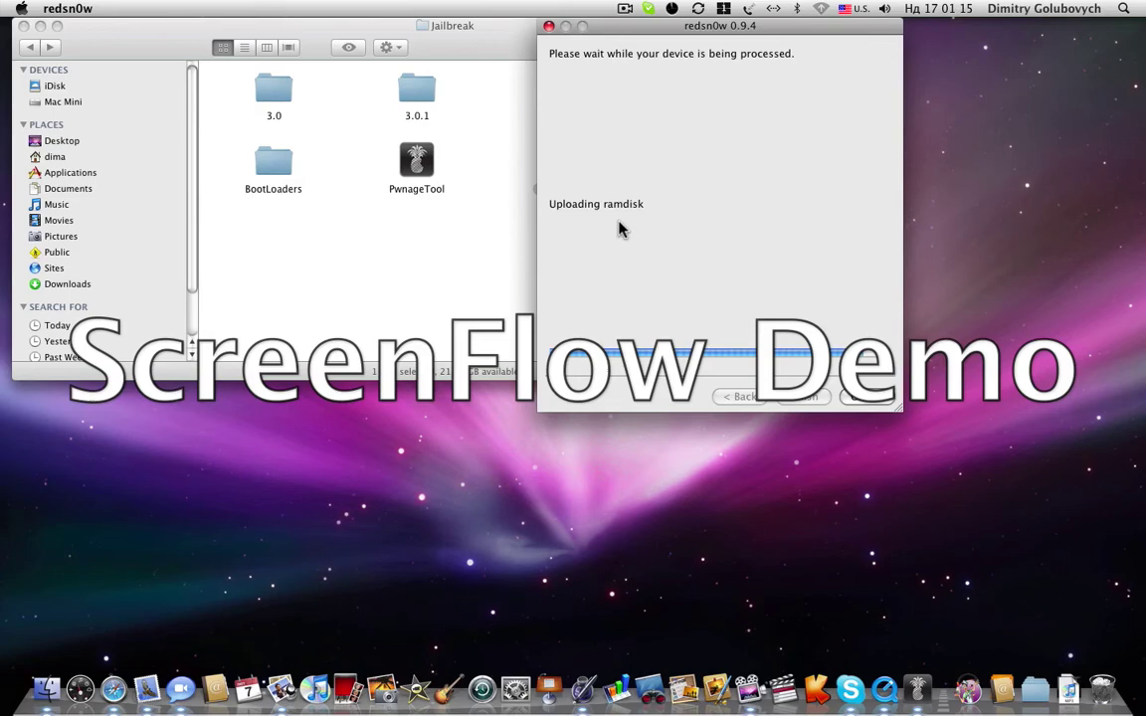
{"action": "left_click_drag", "start_coordinate": [666, 26], "coordinate": [643, 22]}
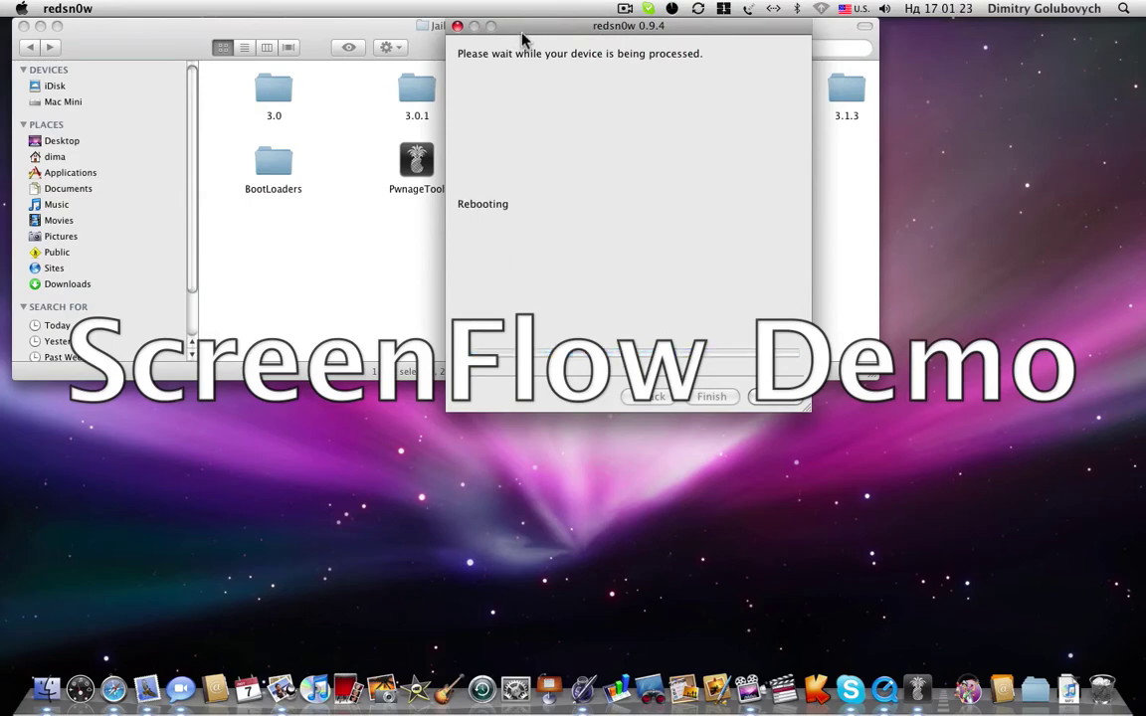
{"action": "left_click_drag", "start_coordinate": [524, 37], "coordinate": [581, 37]}
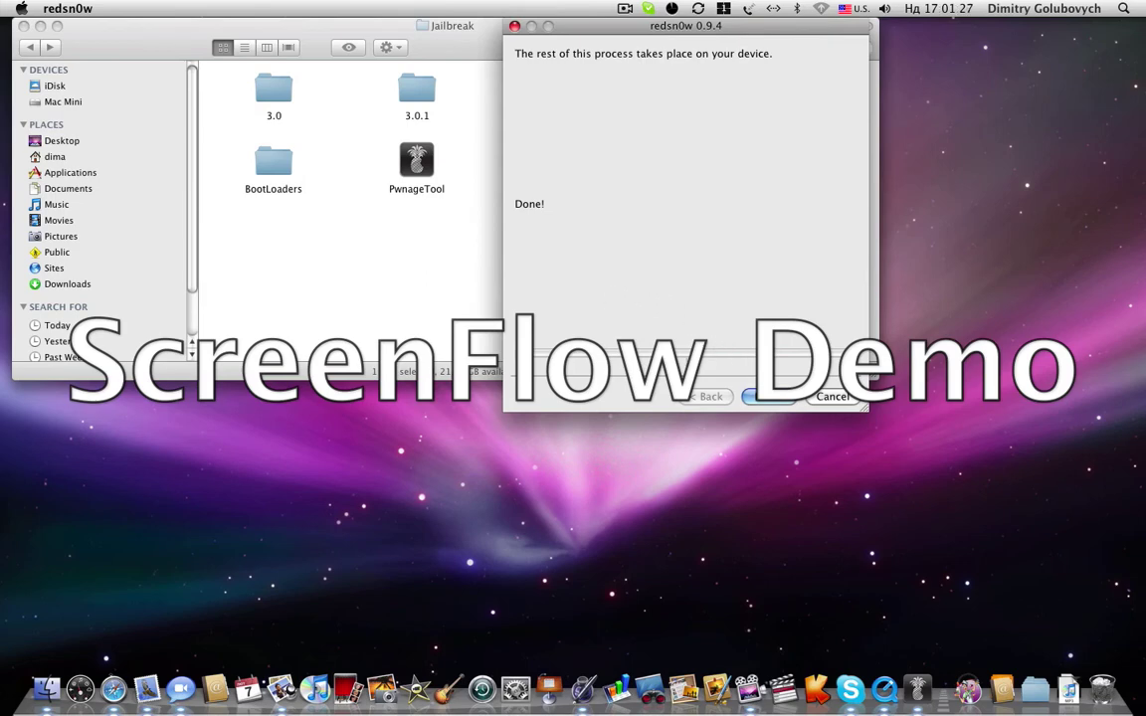
{"action": "left_click", "coordinate": [767, 397]}
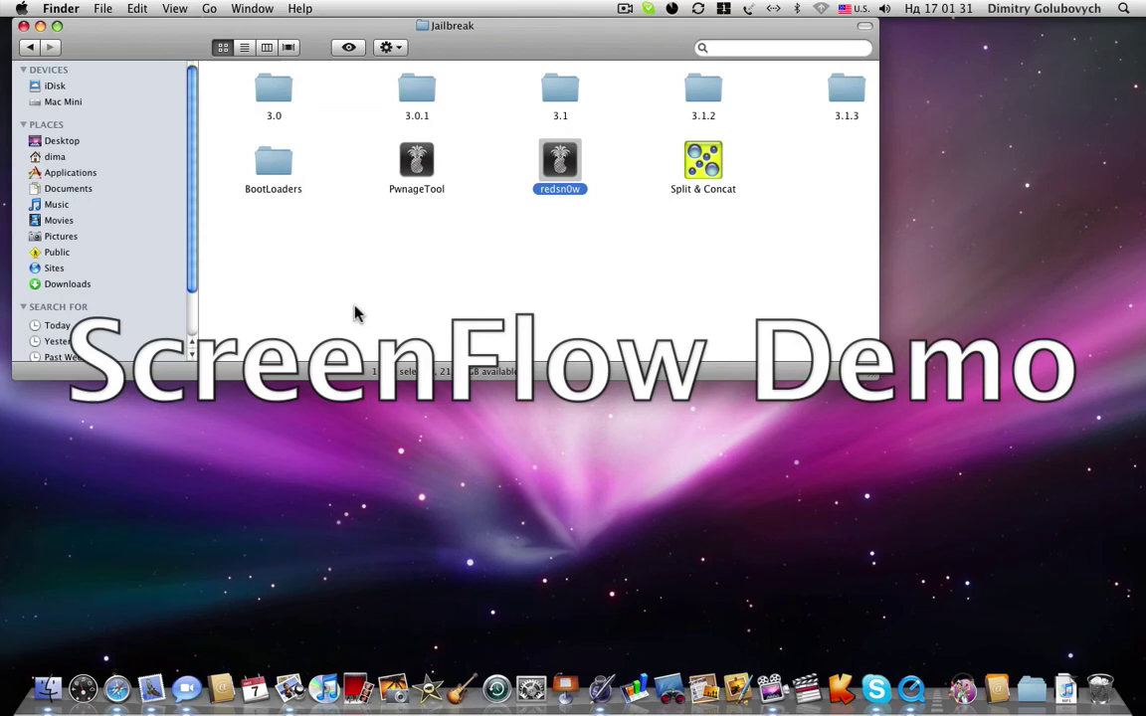
- Close the Jailbreak folder window in Finder
{"action": "left_click", "coordinate": [22, 26]}
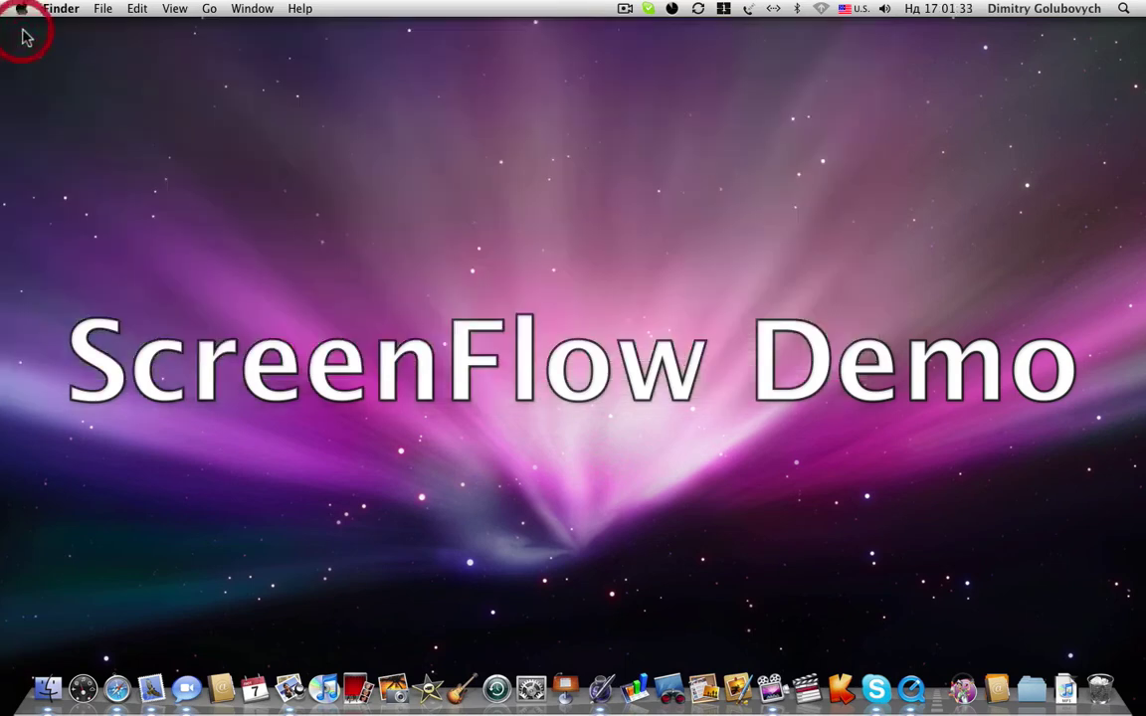